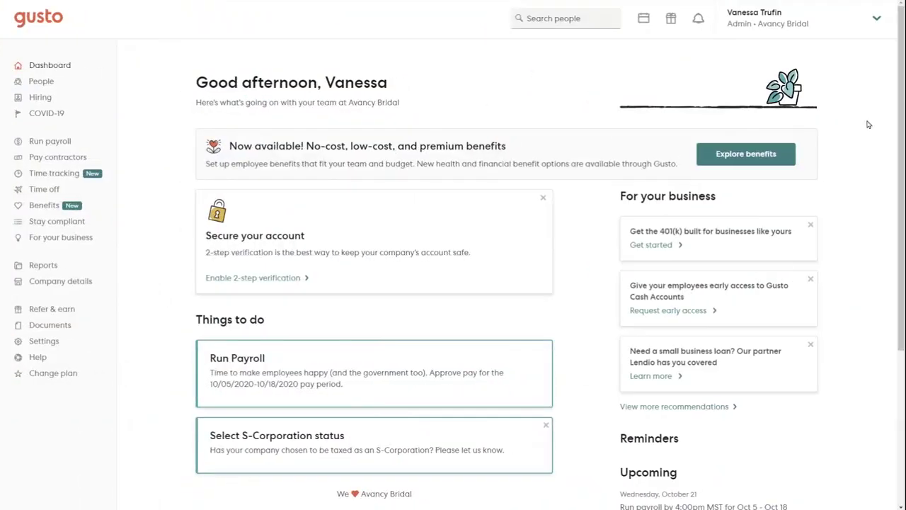
Draw annotation marks over the Gusto dashboard's Things to do items, then clear them
key("alt+shift+d")
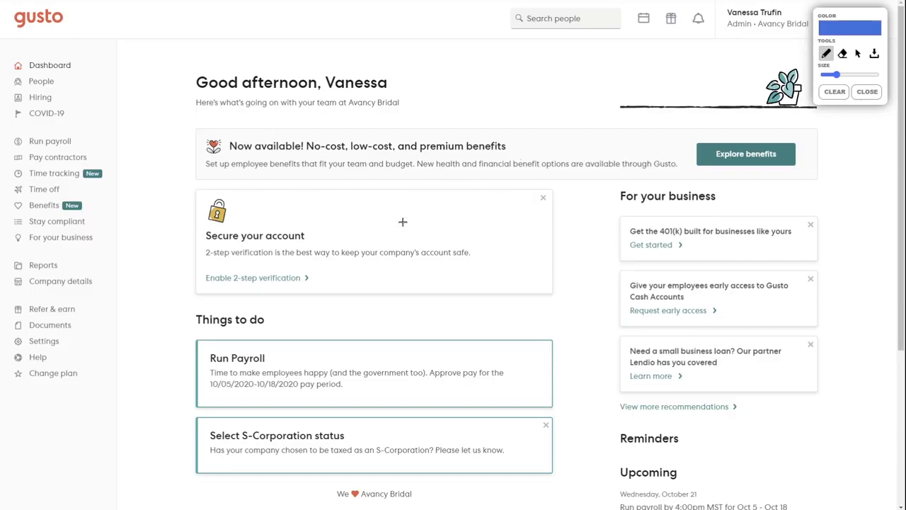
left_click_drag(177, 187, 188, 247)
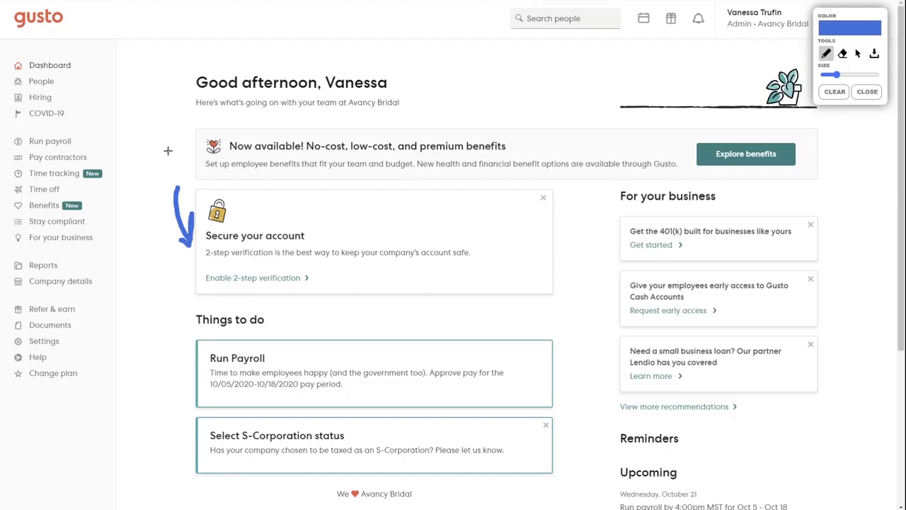
left_click_drag(74, 64, 97, 65)
left_click_drag(61, 81, 91, 81)
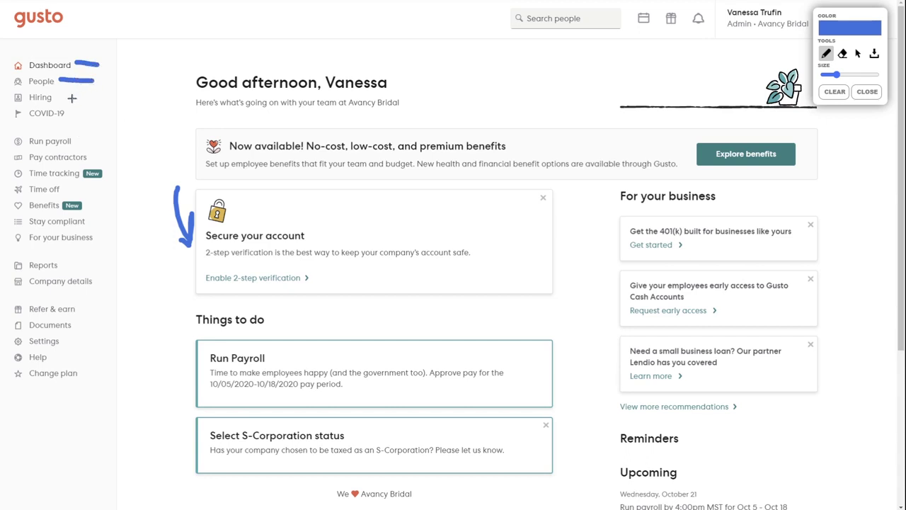
left_click_drag(56, 95, 80, 95)
left_click_drag(96, 114, 70, 113)
mouse_move(104, 140)
left_mouse_down()
mouse_move(76, 139)
mouse_move(95, 148)
left_mouse_up()
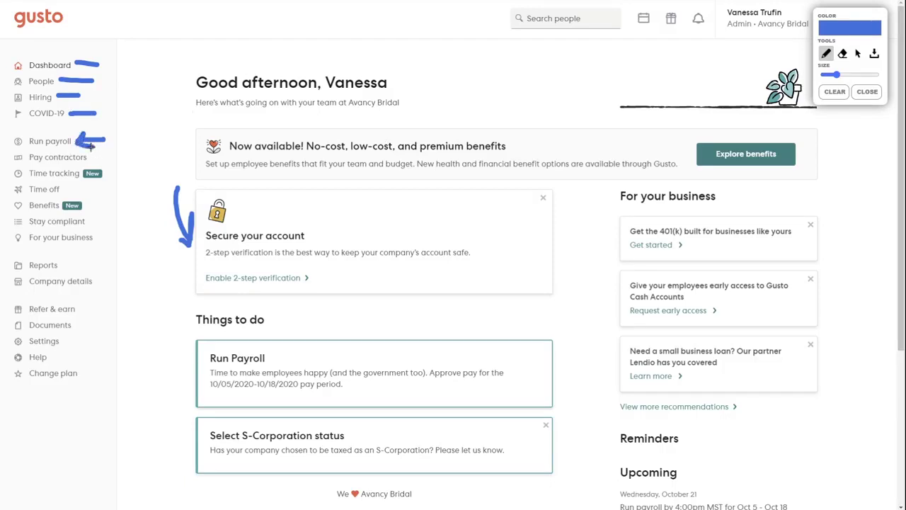
left_click(870, 94)
Launch the payroll run for 10/05–10/18/2020 from the Run Payroll card
scroll(145, 196, "down", 1)
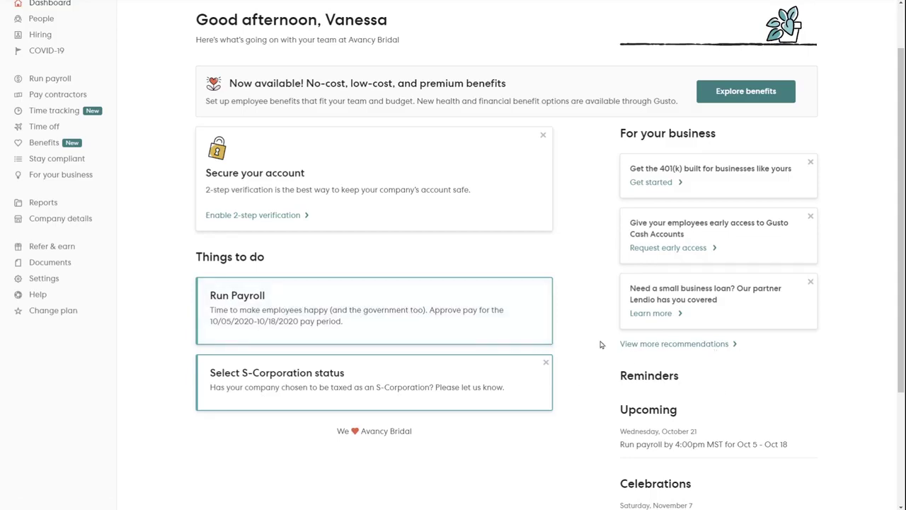
key("alt+shift+d")
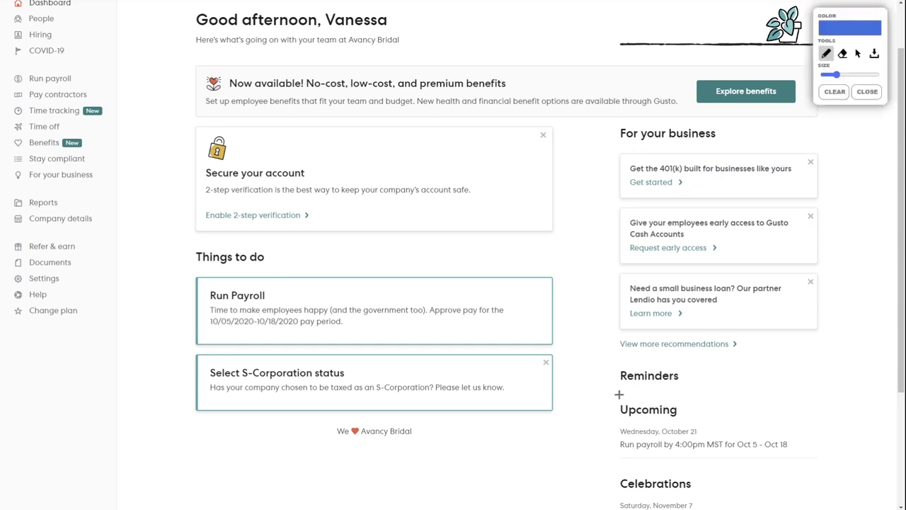
left_click_drag(621, 394, 653, 473)
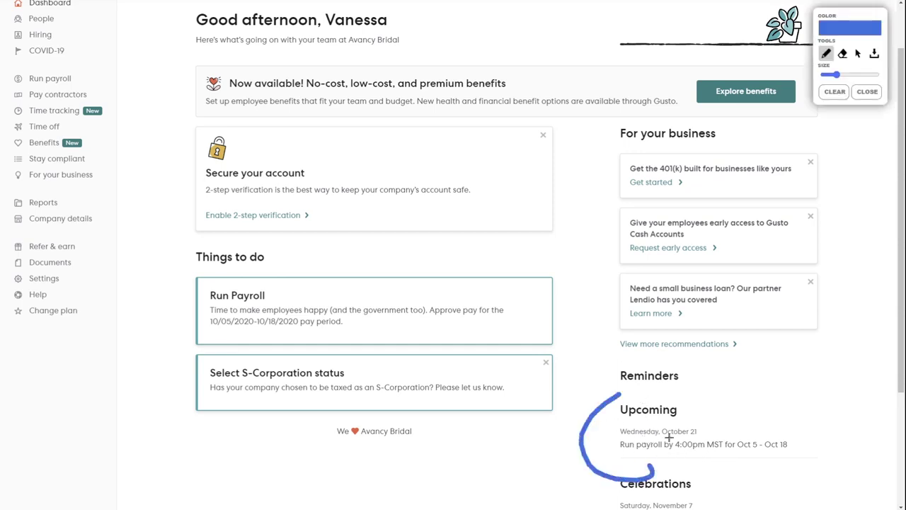
left_click(704, 429)
left_click(866, 93)
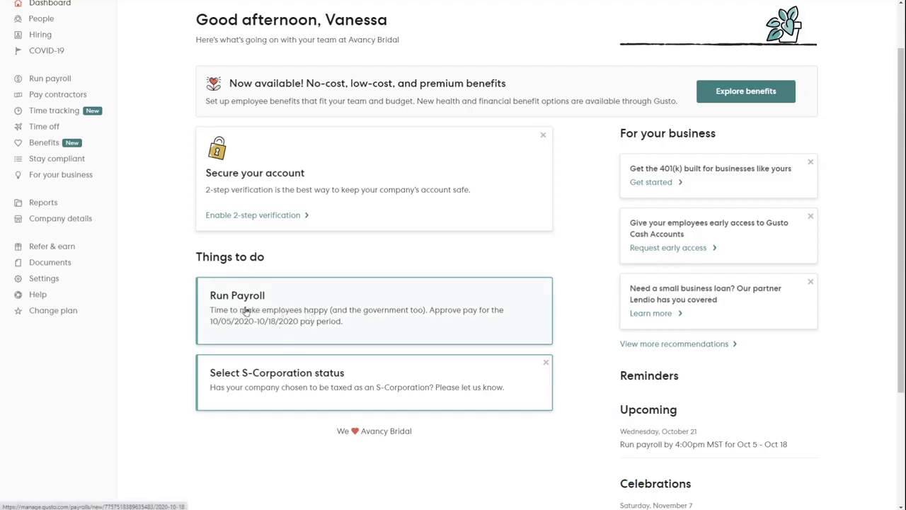
left_click(281, 312)
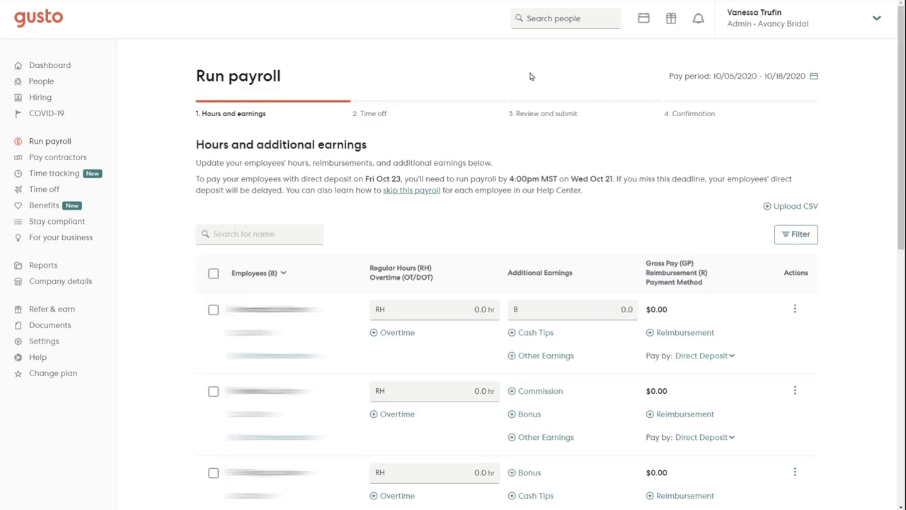
left_click_drag(190, 134, 386, 141)
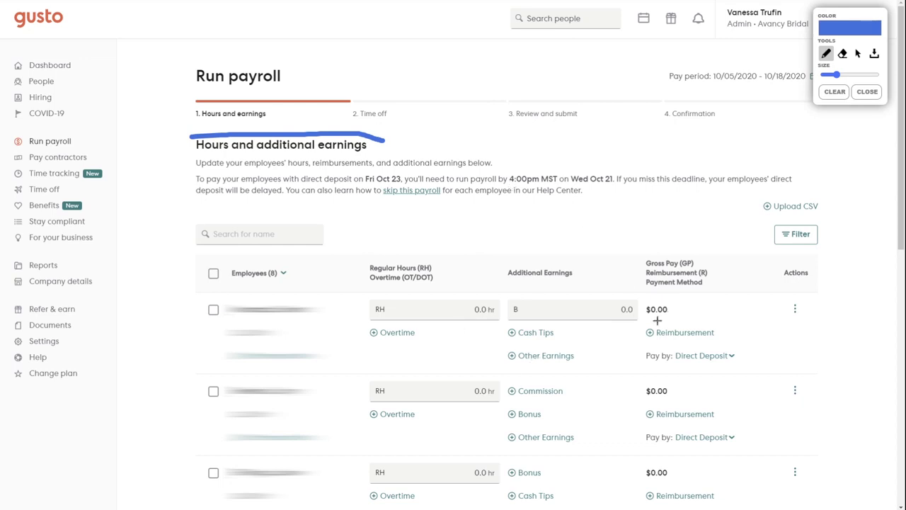
left_click_drag(646, 348, 734, 342)
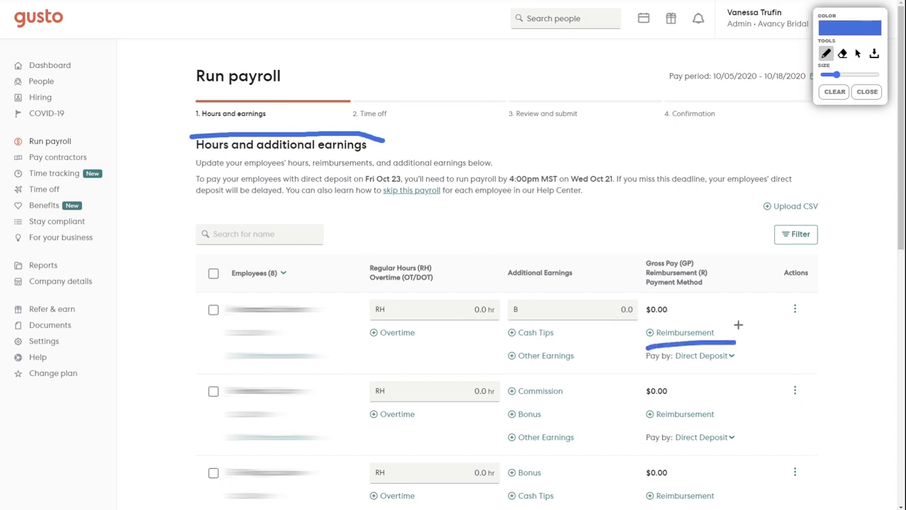
left_click_drag(647, 368, 740, 369)
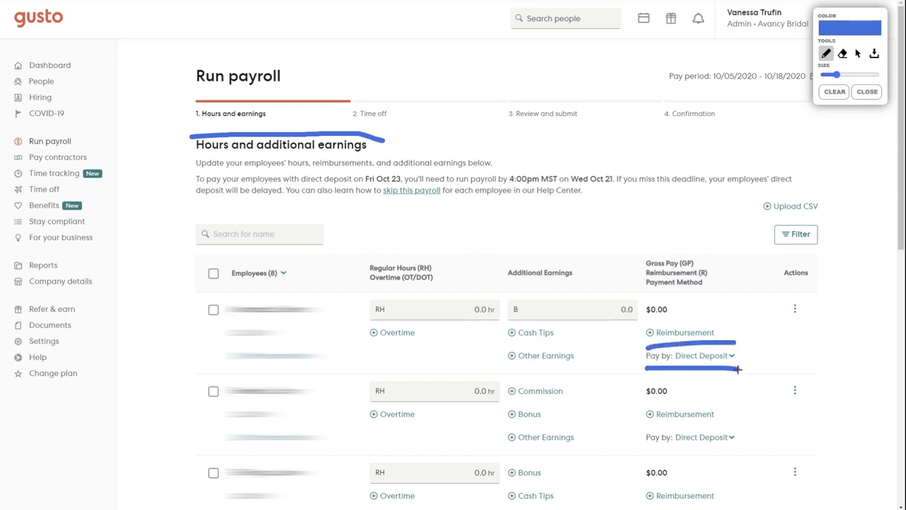
left_click(836, 92)
left_click(866, 92)
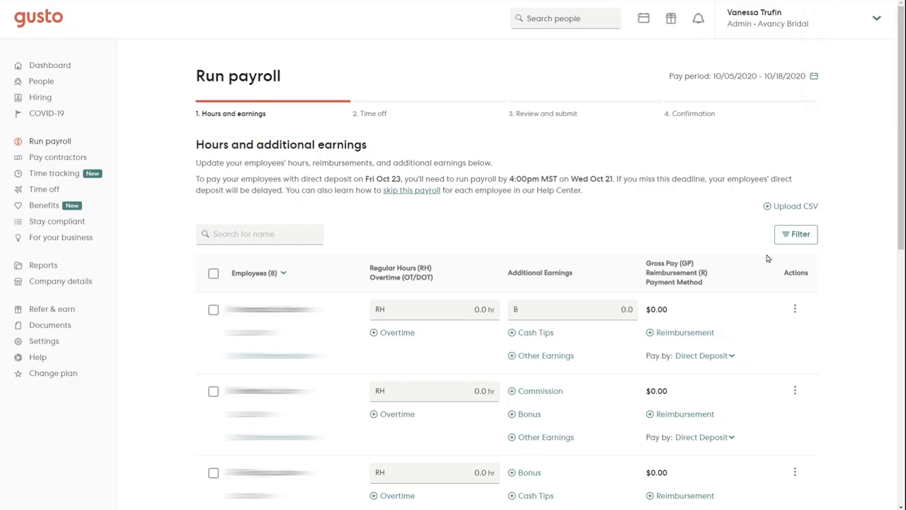
left_click(733, 358)
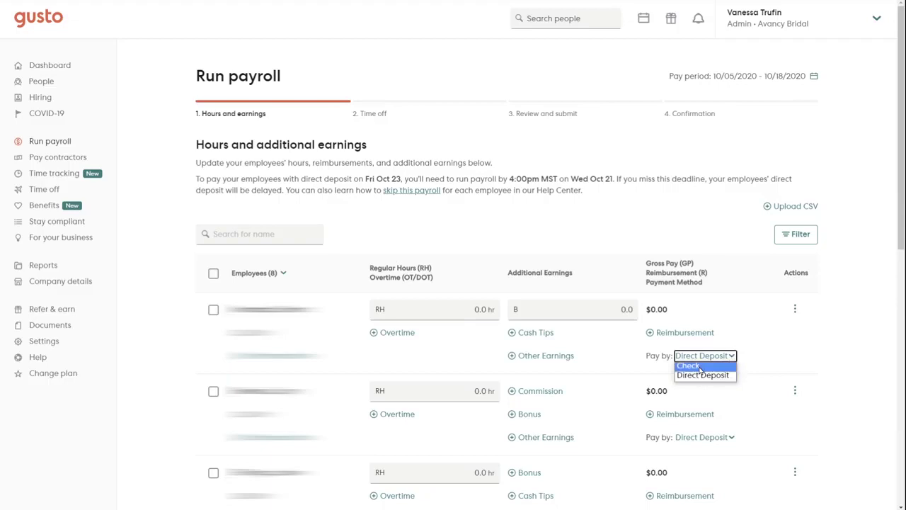
left_click(830, 329)
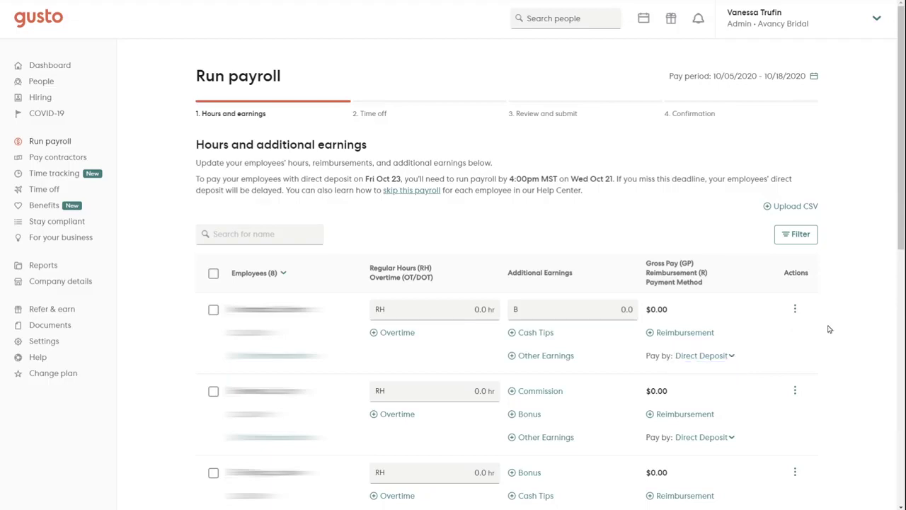
Enter 8.58 regular hours for the first employee
left_click(473, 310)
left_click(489, 310)
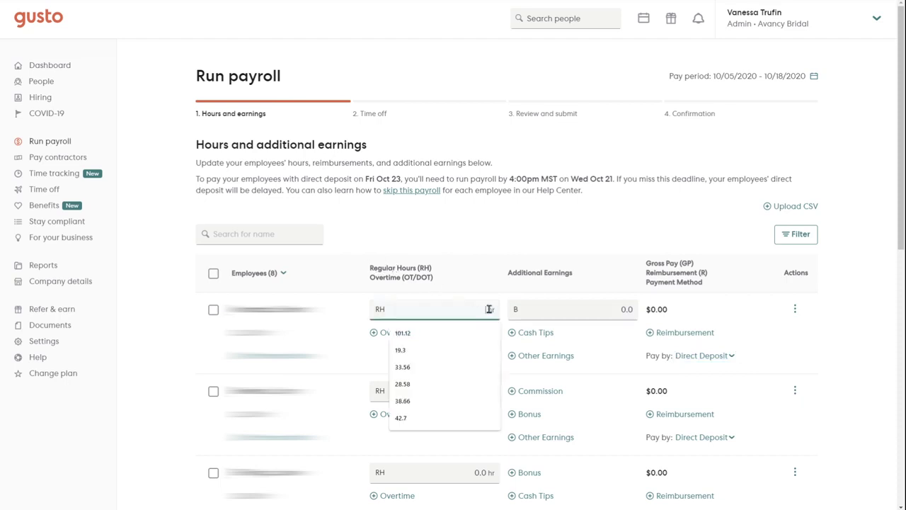
type("8.")
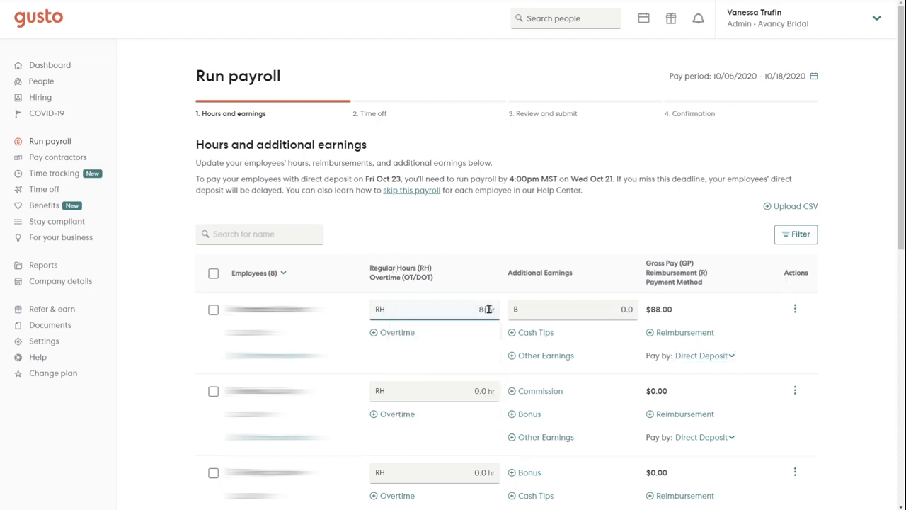
type("58")
left_click(487, 244)
key("alt+d")
left_click_drag(475, 228, 472, 287)
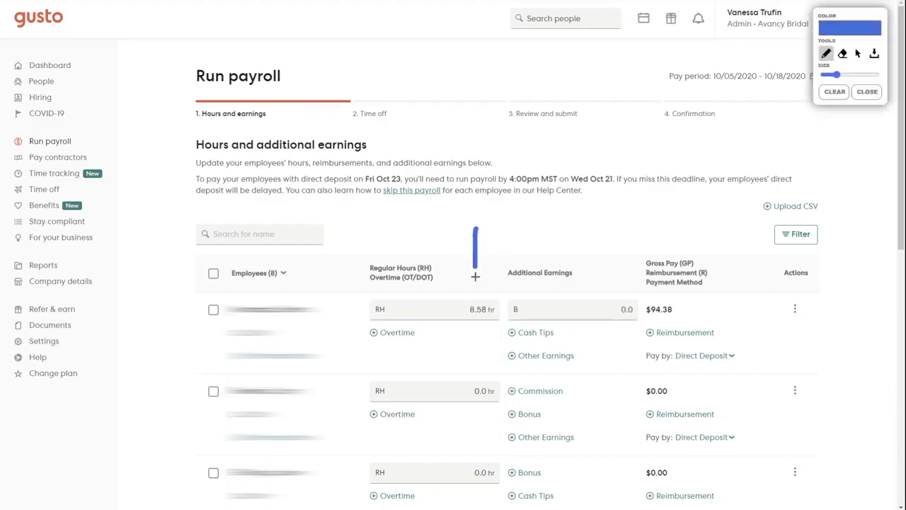
mouse_move(687, 309)
left_mouse_down()
mouse_move(742, 309)
mouse_move(701, 321)
left_mouse_up()
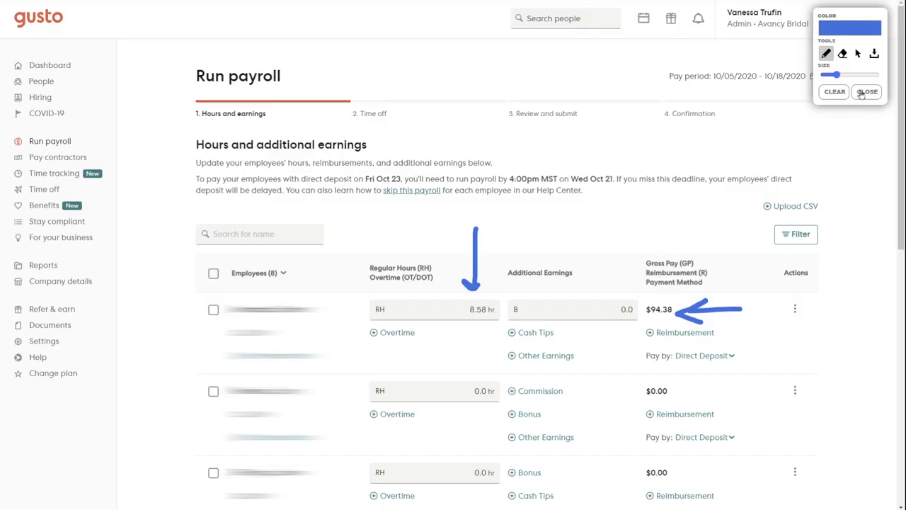
Add 14.62 in additional earnings, bringing the first employee's gross pay to $109.00
left_click(862, 92)
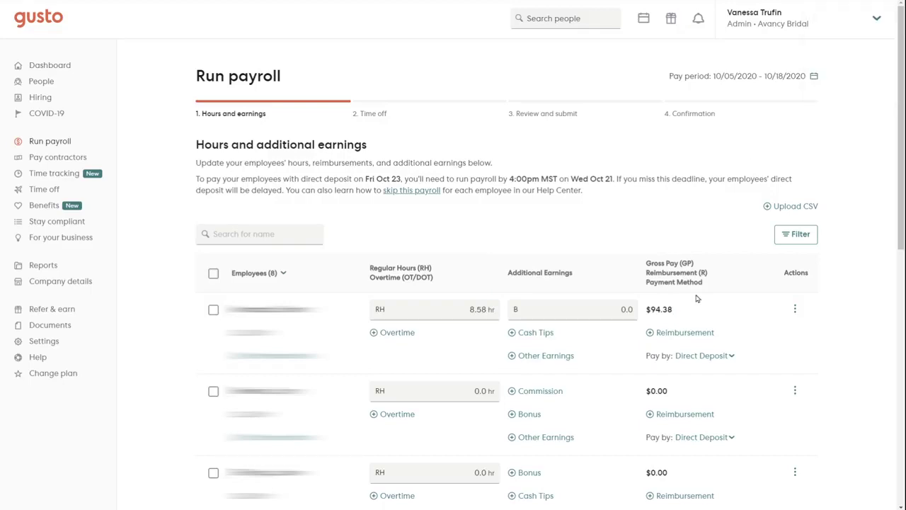
left_click(624, 310)
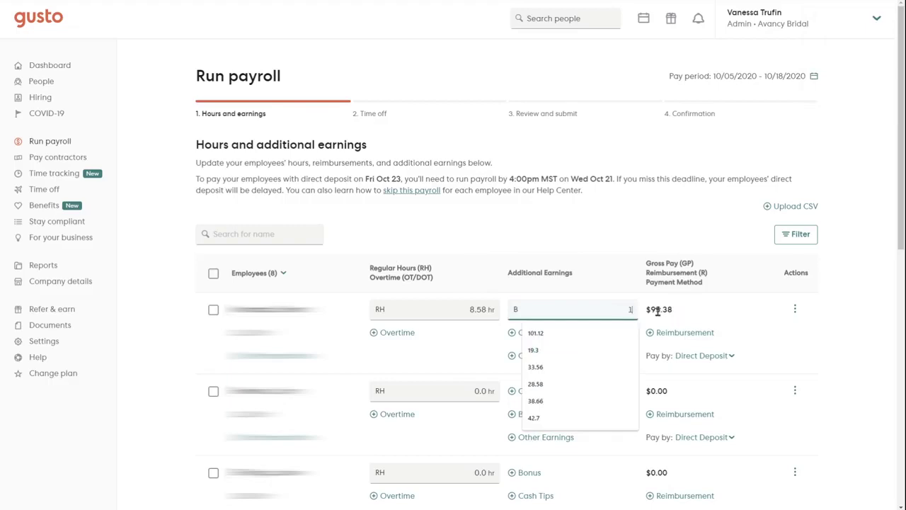
type("14.62")
left_click(632, 228)
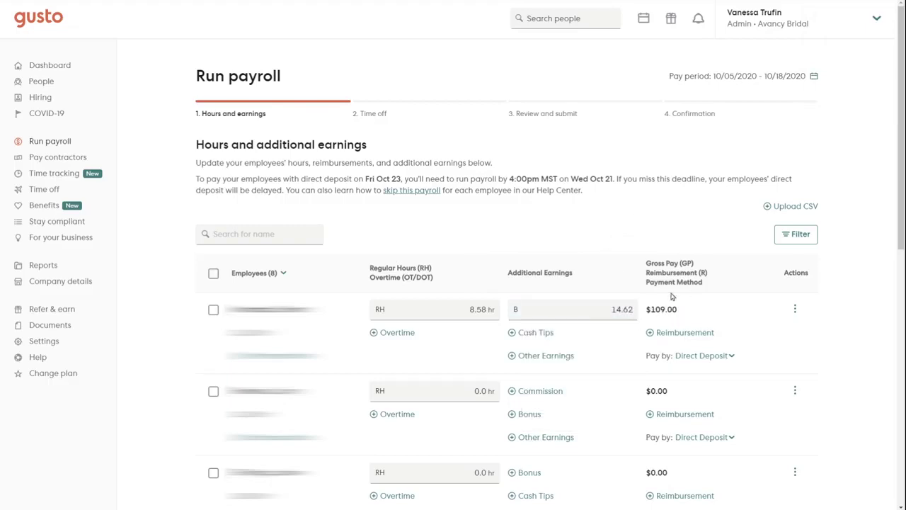
left_click_drag(681, 310, 649, 319)
left_click(649, 320)
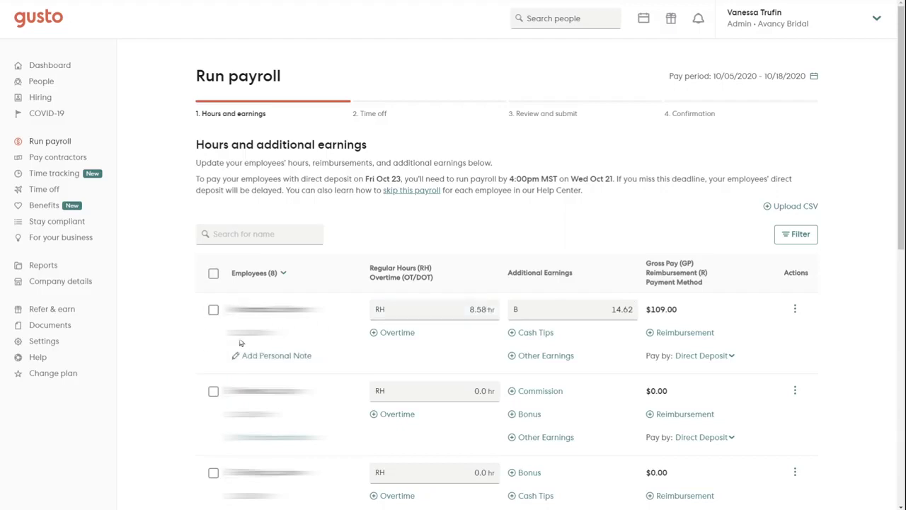
left_click(281, 361)
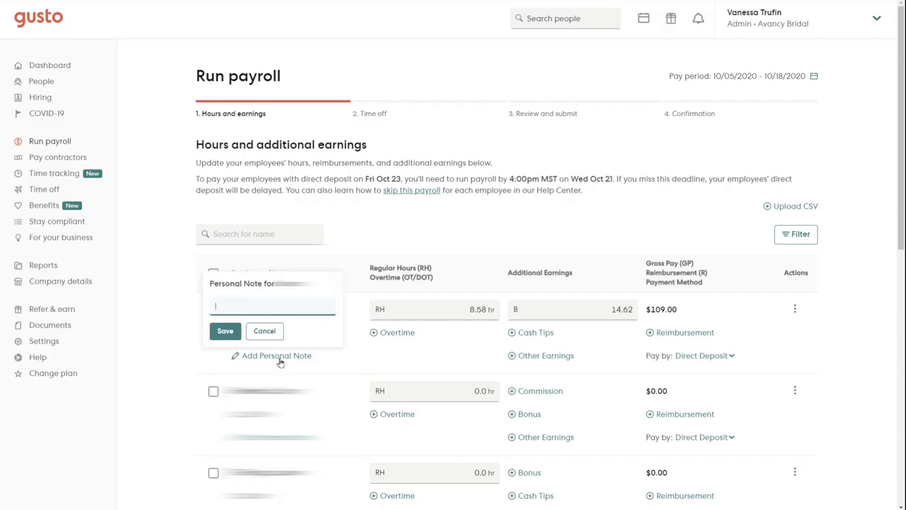
Save the note 'Thank you for all your hard work' on the first employee's paycheck
type("T")
type("hank")
type(" you")
type(" go")
key("BackSpace")
key("BackSpace")
key("BackSpace")
type("for all your ")
type("hard work@")
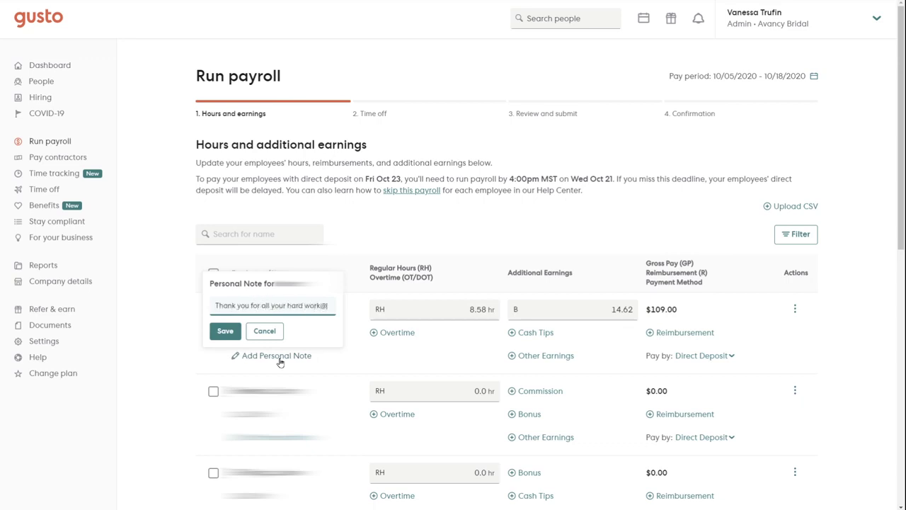
key("BackSpace")
left_click(226, 330)
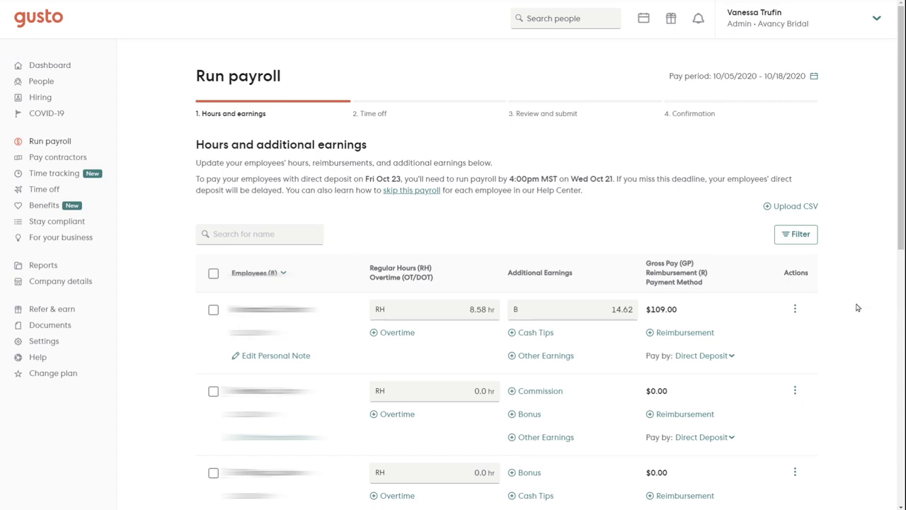
Give the second employee 51 regular hours and save, advancing to Time off
left_click(473, 396)
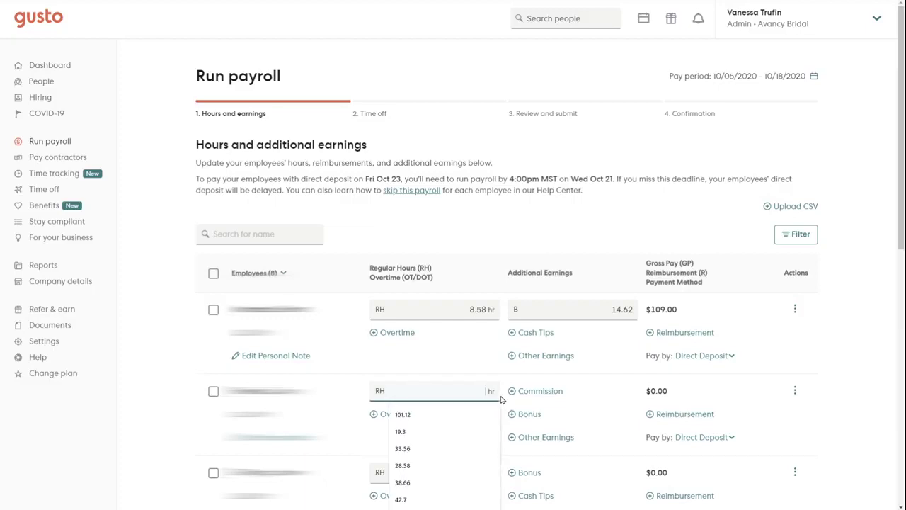
type("51")
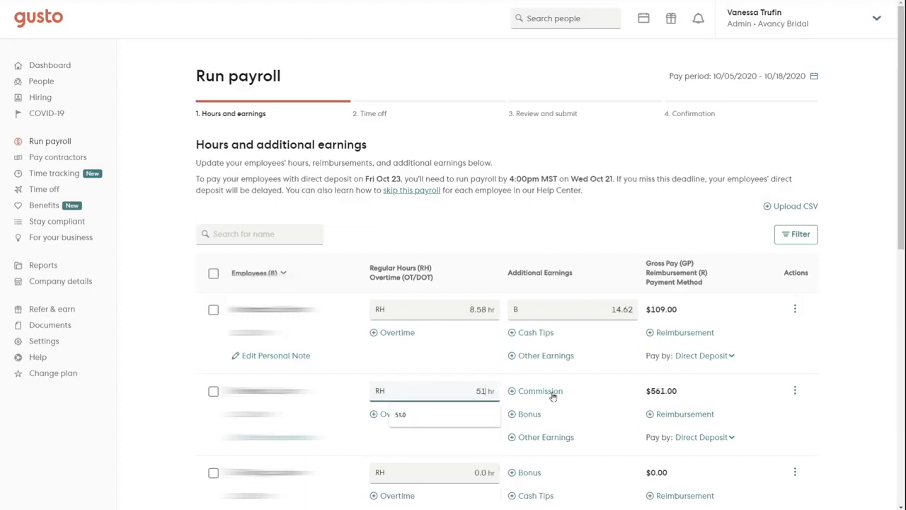
left_click(552, 393)
scroll(396, 424, "down", 8)
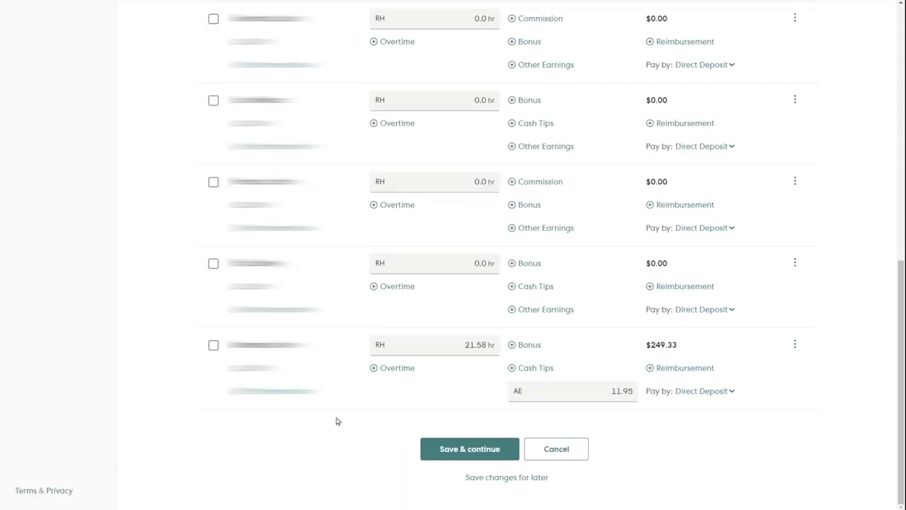
left_click(466, 449)
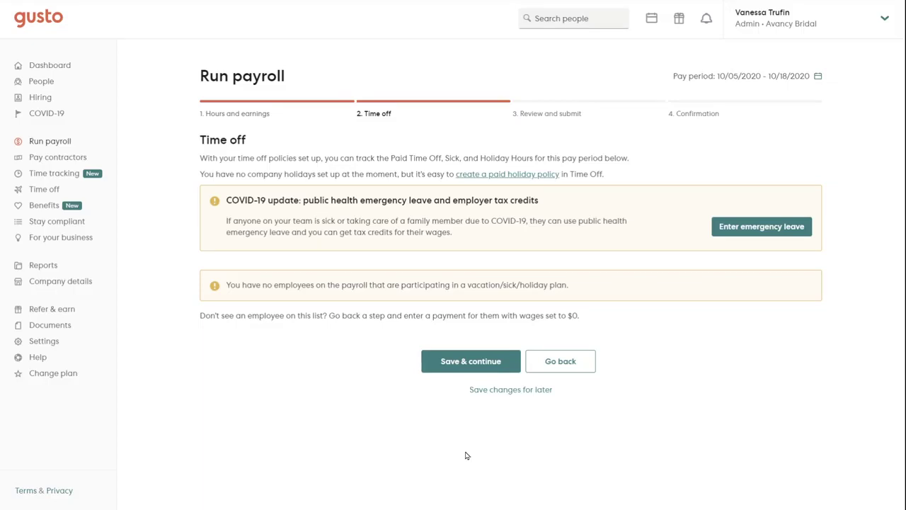
left_click(442, 365)
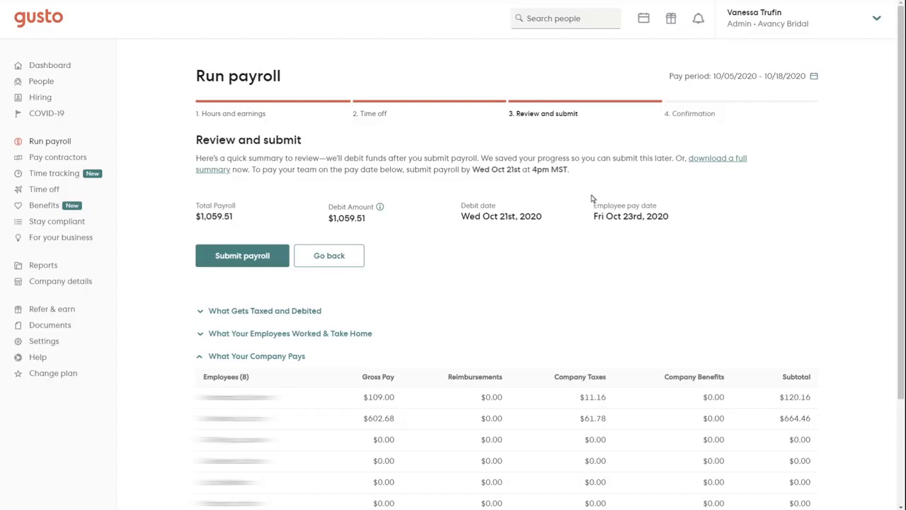
Underline the $1,059.51 total, debit amount and Oct 21 date, mark tax sections, then clear marks
left_click_drag(182, 232, 245, 232)
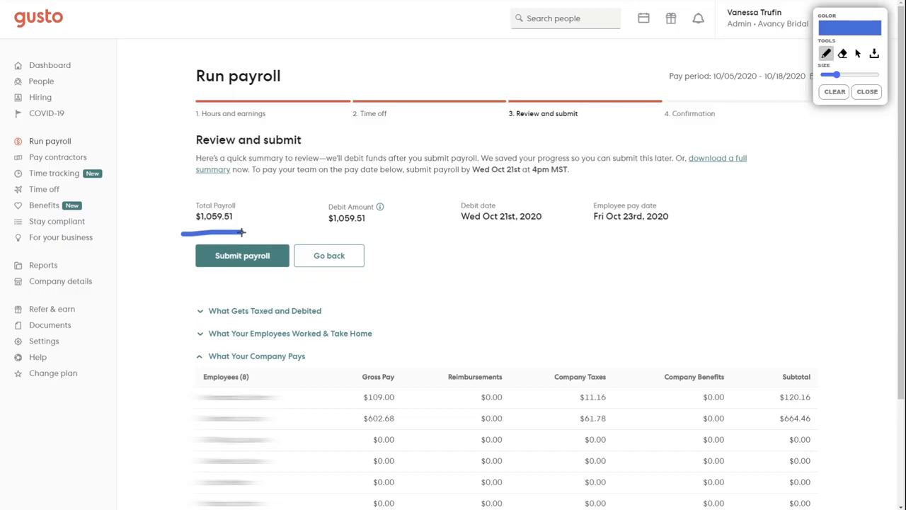
left_click_drag(321, 228, 367, 228)
left_click_drag(469, 228, 695, 230)
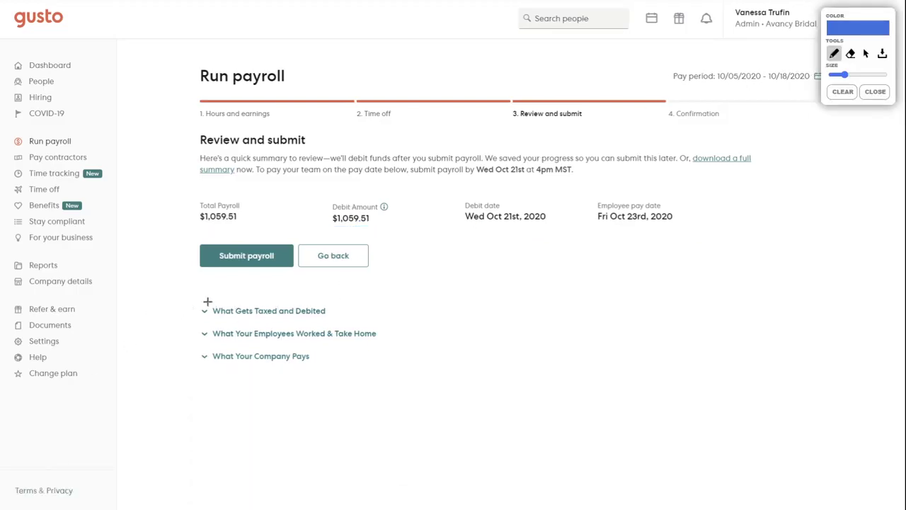
left_click_drag(334, 310, 444, 330)
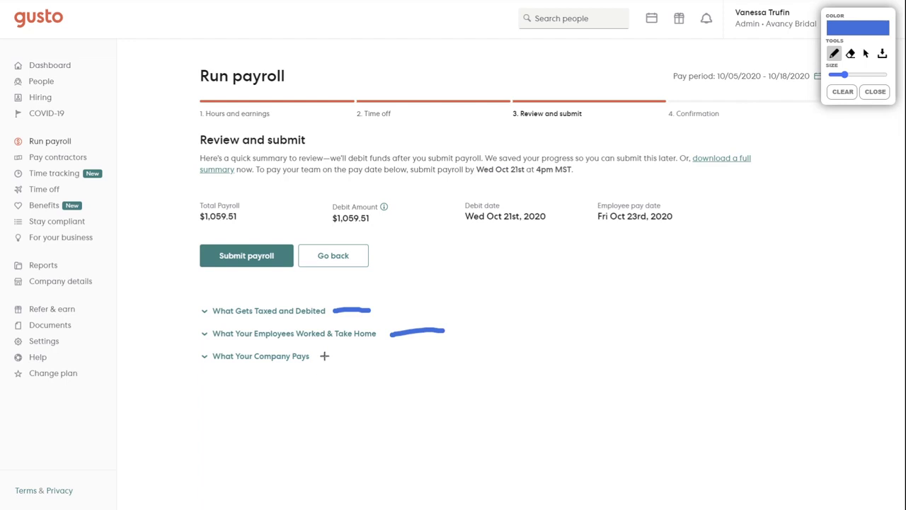
left_click_drag(321, 356, 380, 356)
left_click(840, 93)
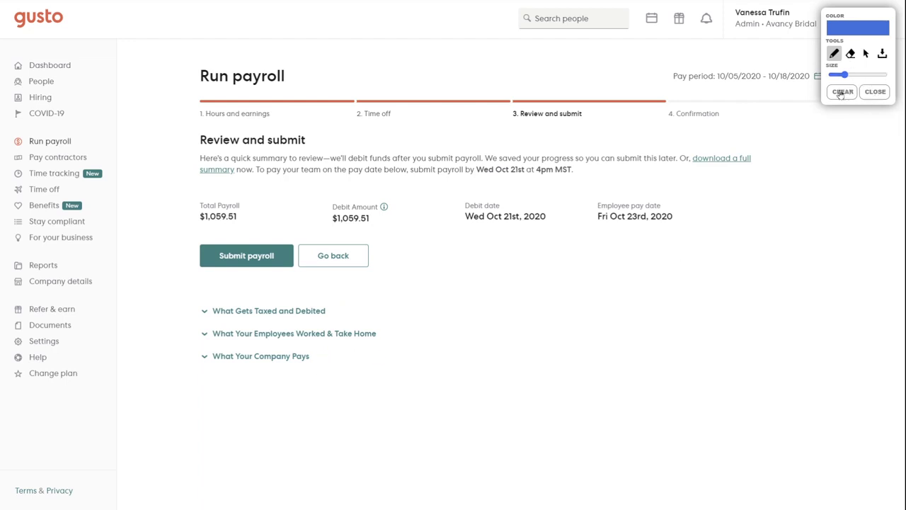
left_click(877, 95)
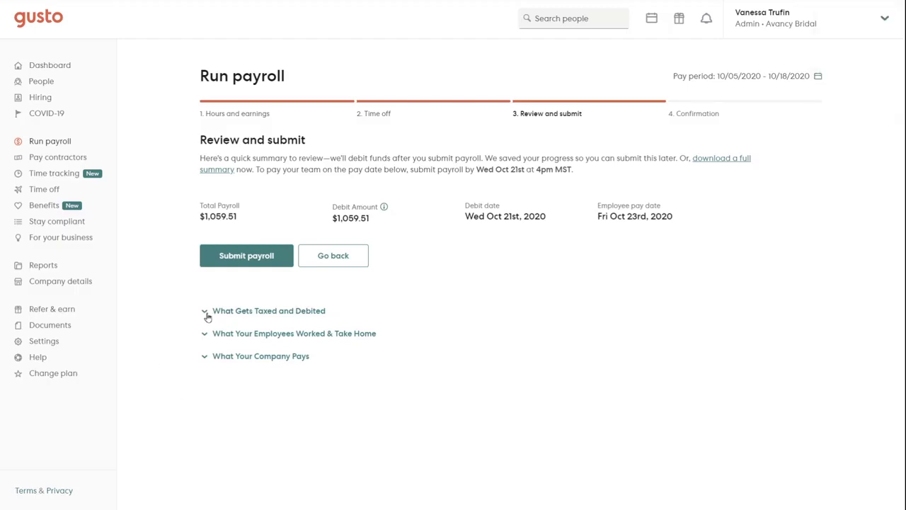
Expand What Gets Taxed and Debited and highlight the employee and company Social Security and Medicare amounts
left_click(206, 312)
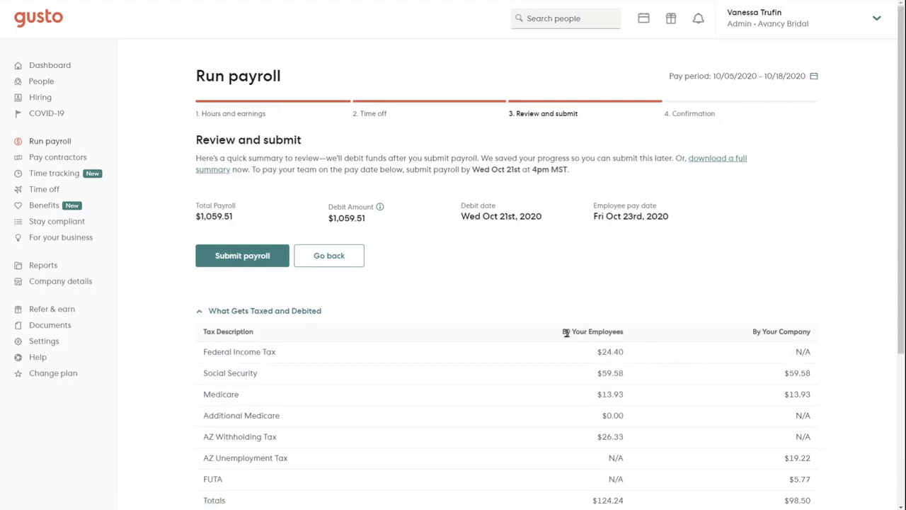
left_click_drag(564, 332, 635, 337)
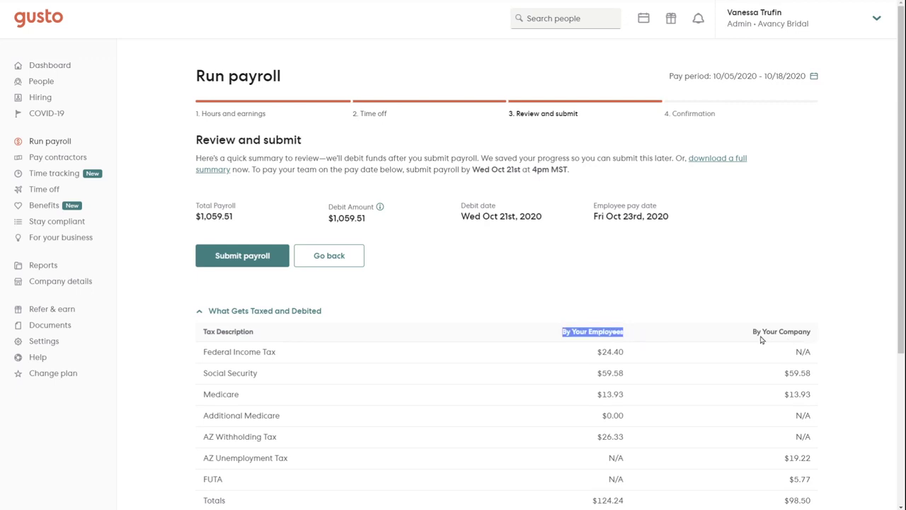
left_click(198, 389)
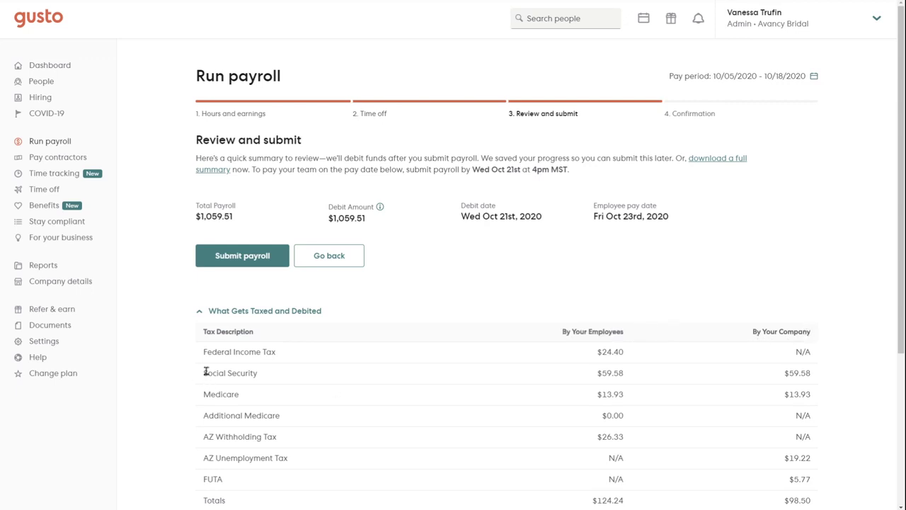
double_click(265, 377)
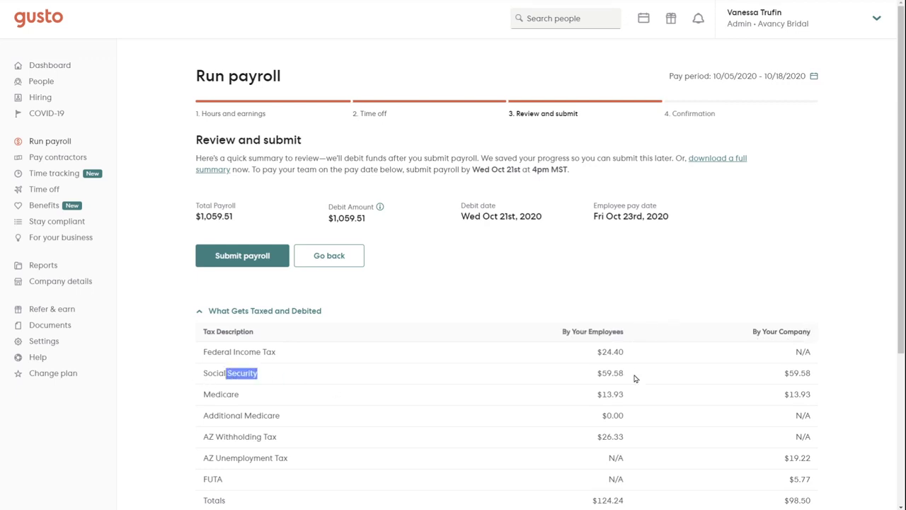
left_click_drag(604, 373, 626, 373)
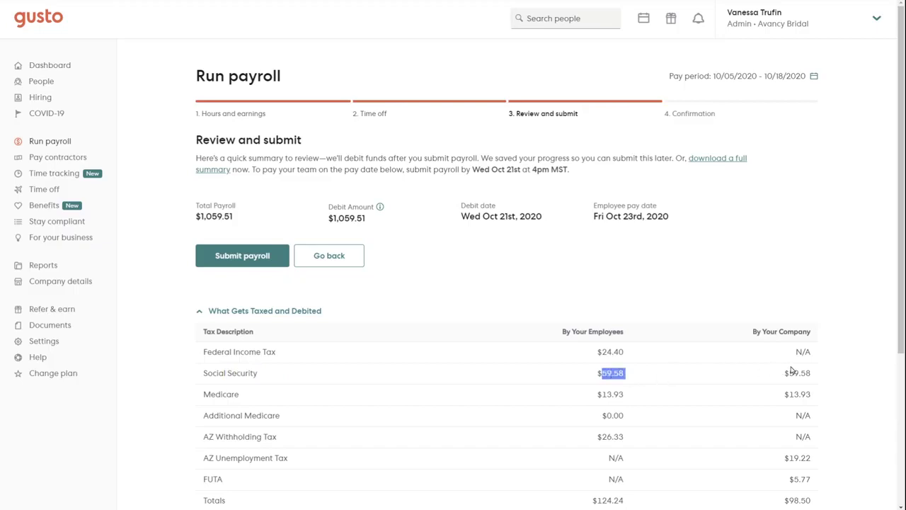
left_click_drag(786, 373, 812, 373)
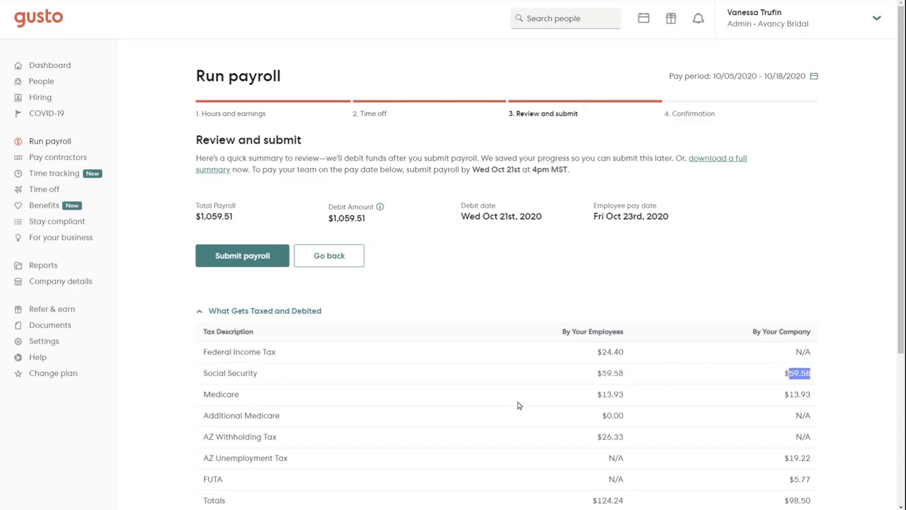
left_click_drag(601, 394, 626, 395)
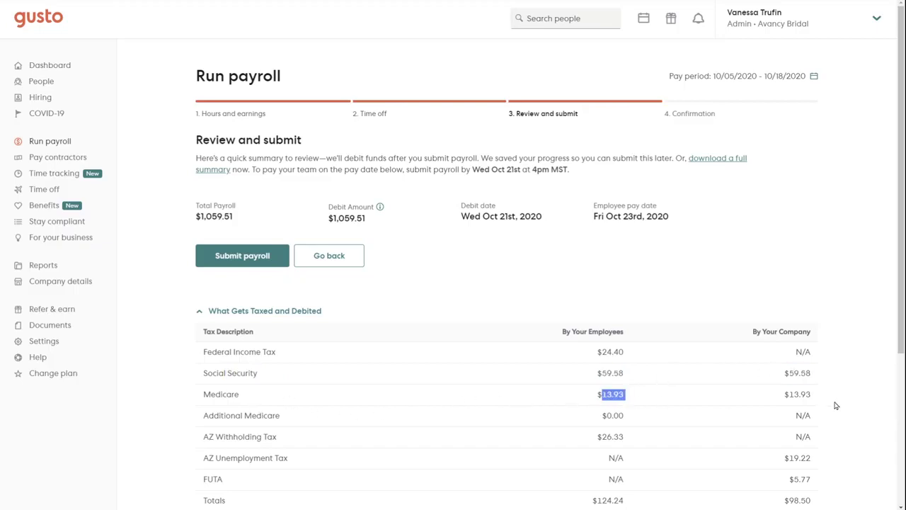
left_click_drag(788, 395, 811, 395)
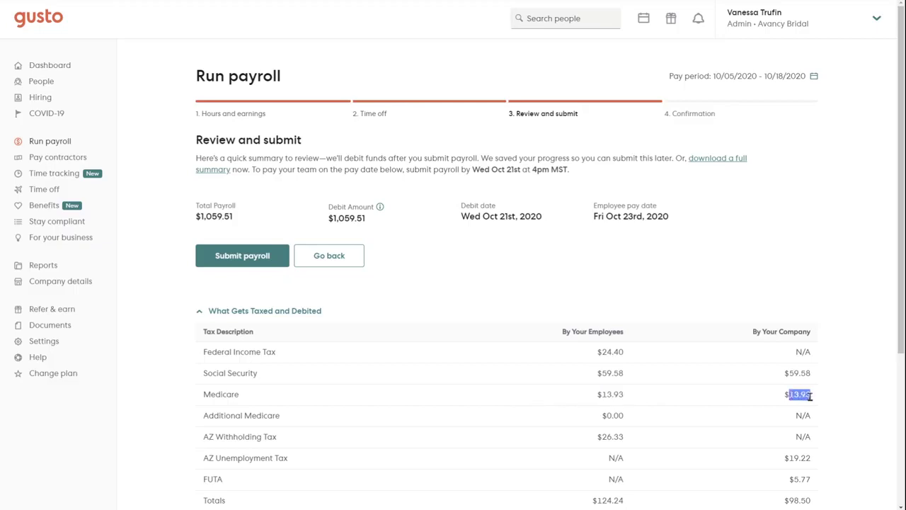
Highlight the AZ Withholding, AZ Unemployment, FUTA, Direct Deposits and total tax amounts
scroll(811, 396, "down", 1)
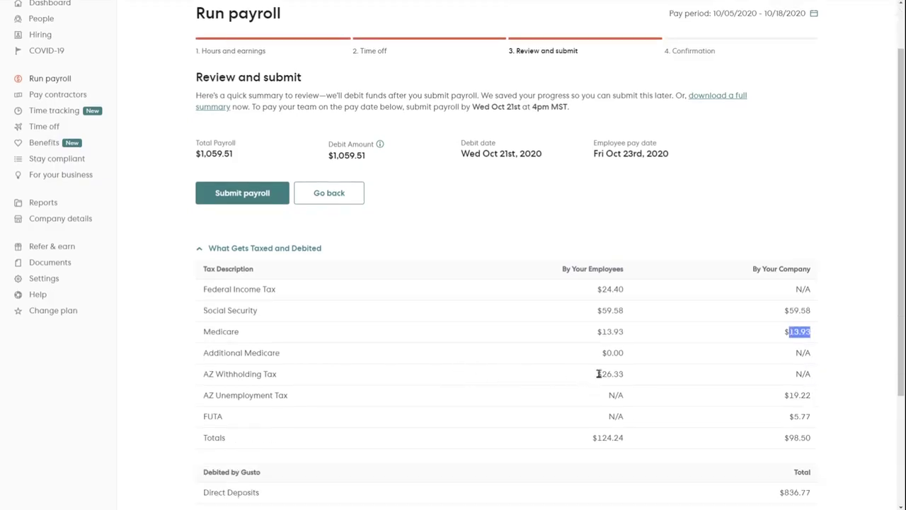
left_click_drag(599, 373, 626, 374)
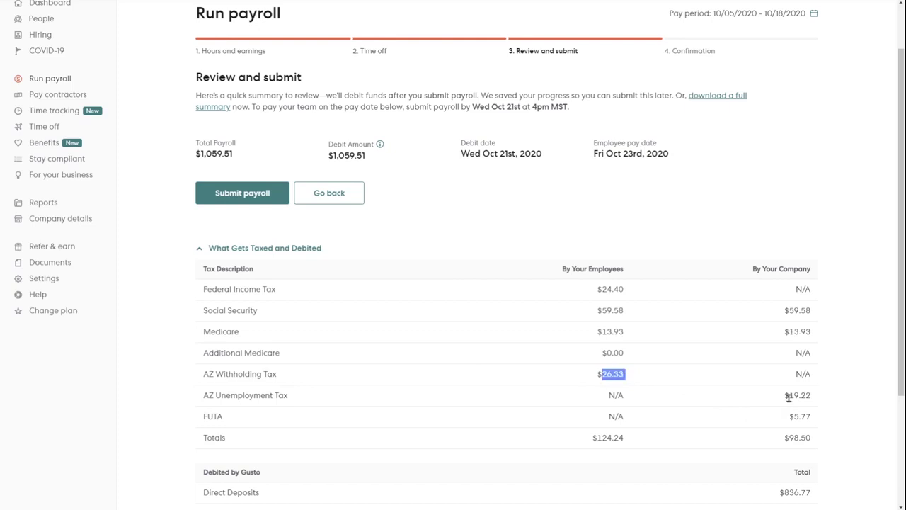
left_click_drag(789, 395, 808, 395)
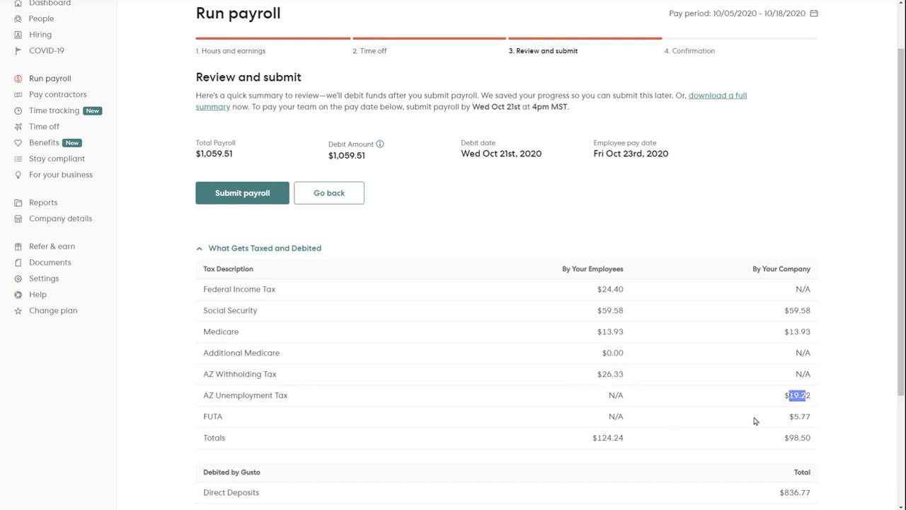
left_click_drag(788, 416, 817, 421)
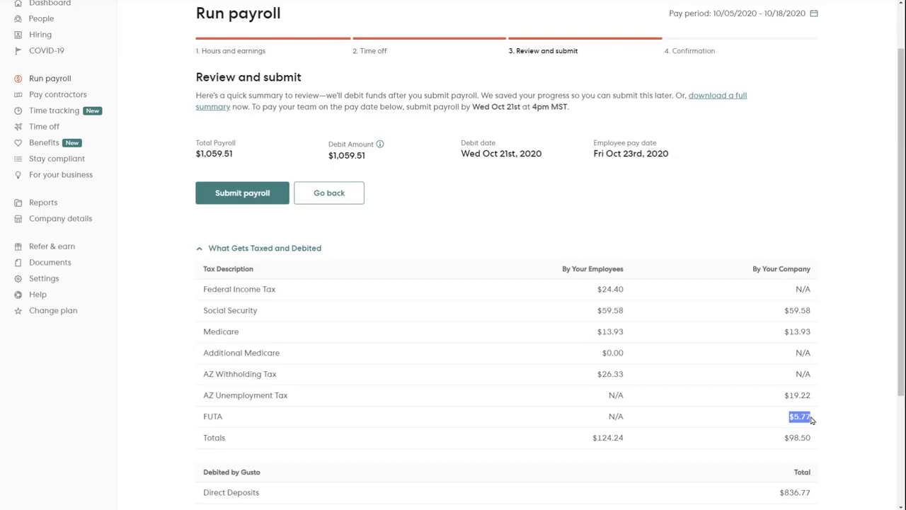
scroll(793, 430, "down", 1)
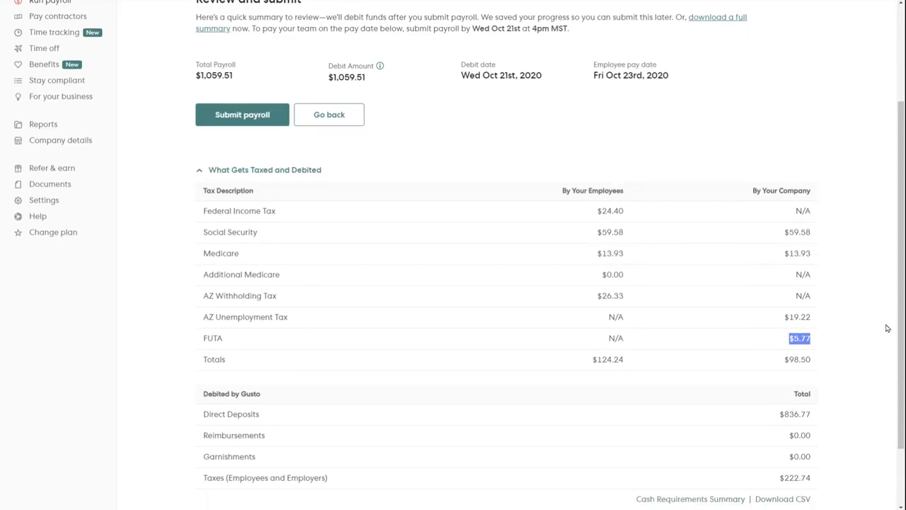
scroll(881, 327, "down", 2)
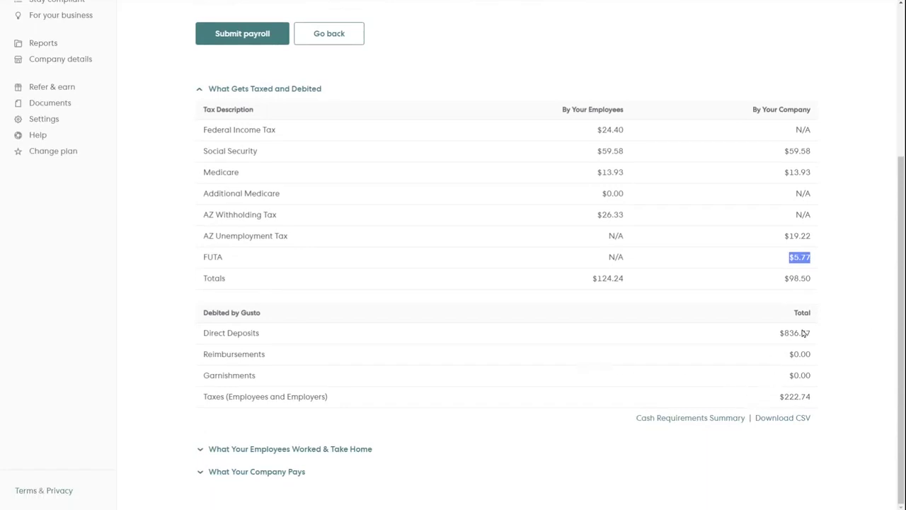
left_click_drag(785, 332, 812, 333)
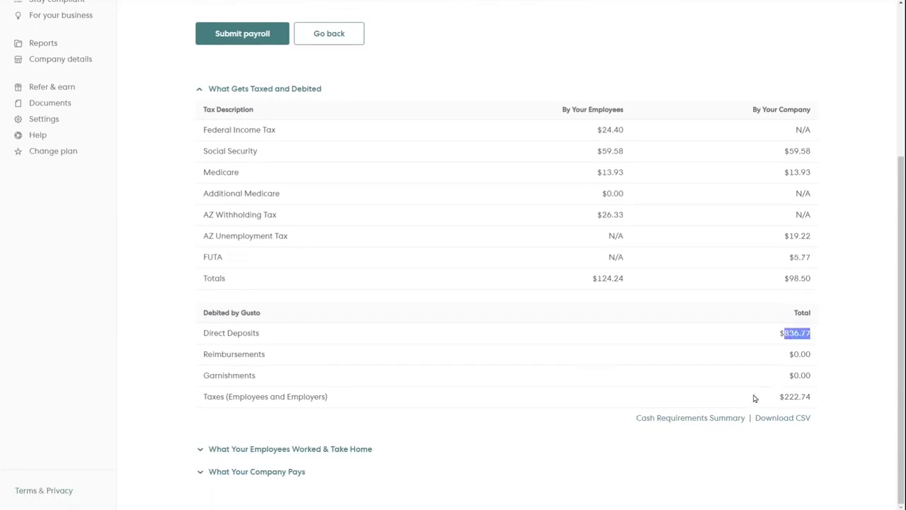
left_click_drag(779, 397, 812, 400)
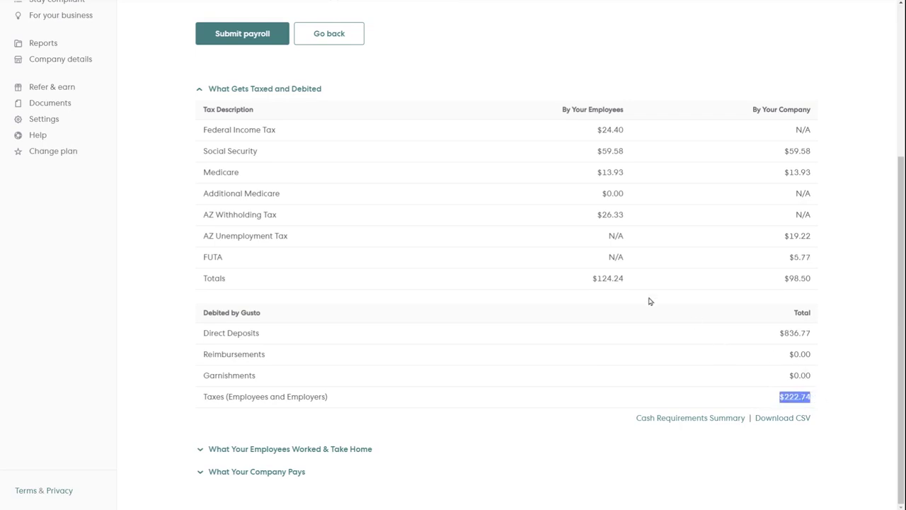
Return to the top of the review and submit the $1,059.51 payroll
scroll(592, 290, "up", 4)
scroll(592, 290, "up", 2)
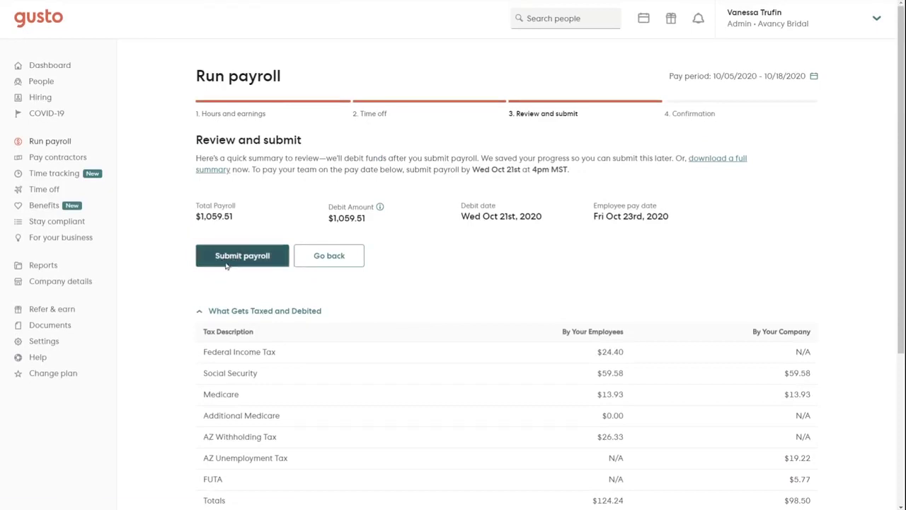
left_click(225, 263)
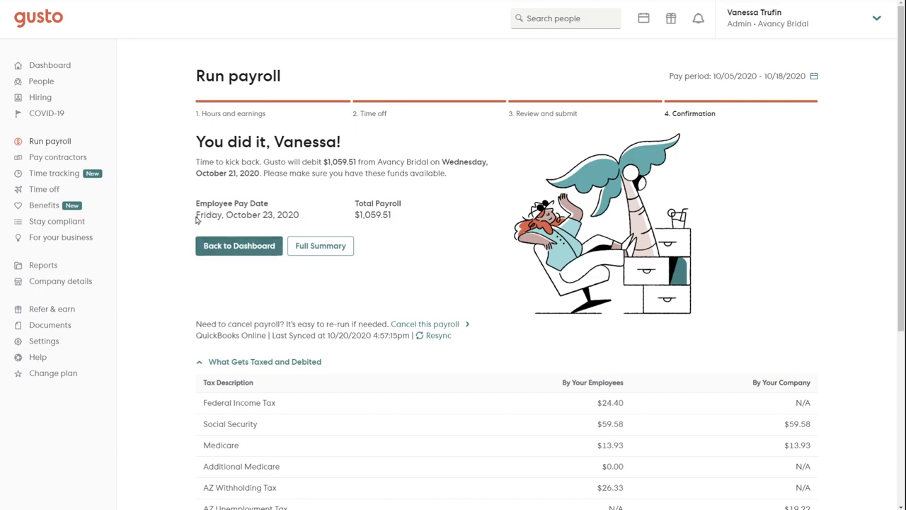
Highlight the pay date and total payroll on the confirmation page, then clear it
left_click_drag(396, 218, 269, 217)
left_click(484, 261)
key("alt+shift+d")
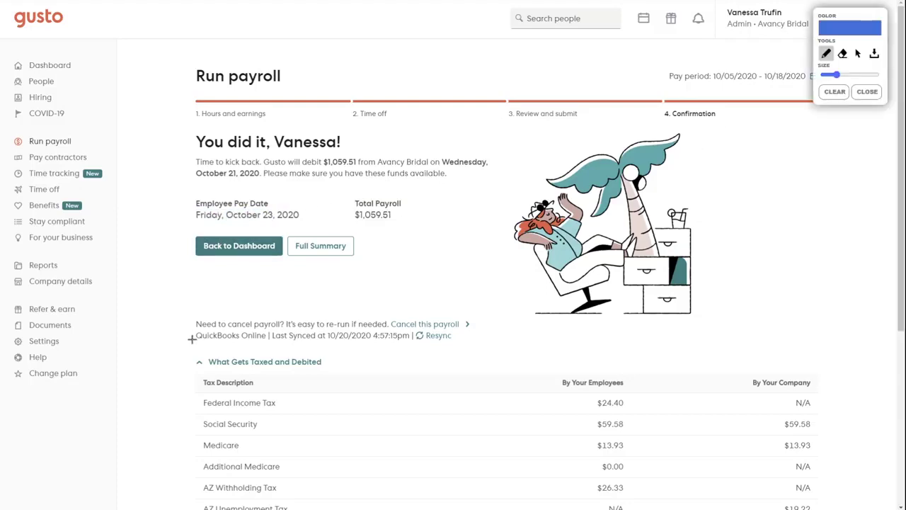
left_click_drag(192, 338, 278, 348)
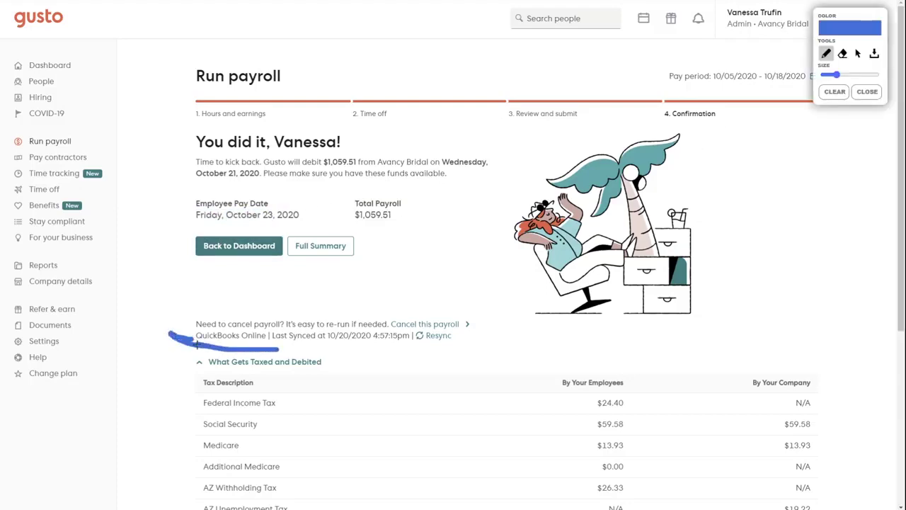
left_click_drag(197, 344, 173, 337)
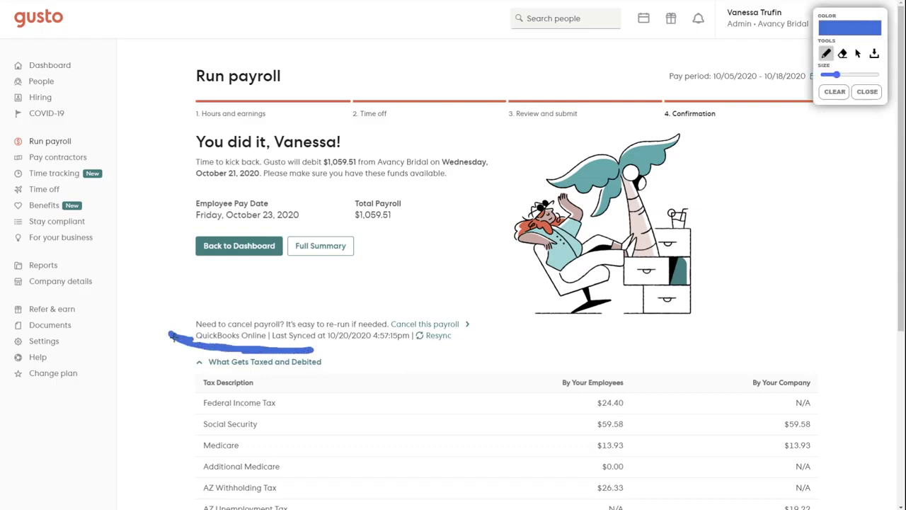